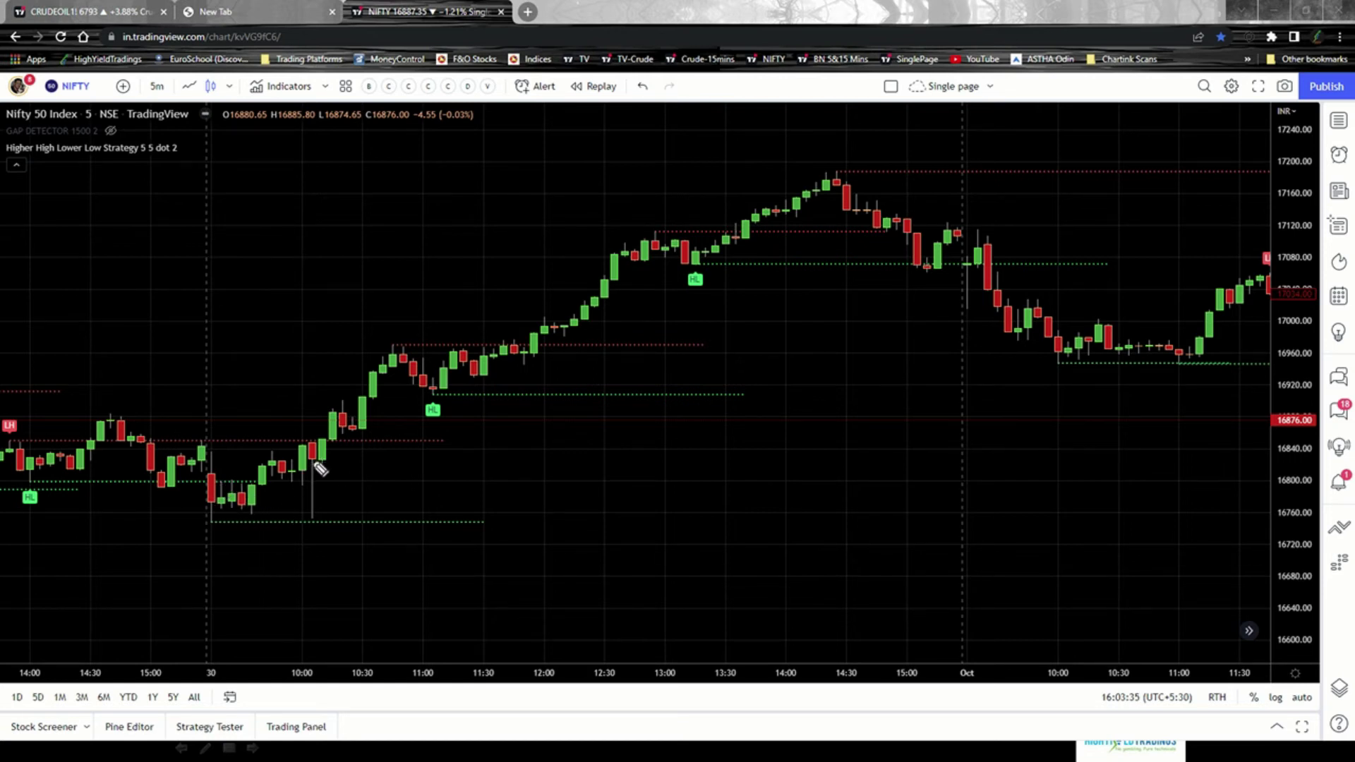
# - Brush short cyan strokes on the early swing highs and lows, plus a tick beside the HL label
pyautogui.moveTo(264, 453)
pyautogui.mouseDown()
pyautogui.moveTo(278, 450)
pyautogui.moveTo(262, 450)
pyautogui.mouseUp()
pyautogui.moveTo(308, 517); pyautogui.dragTo(317, 516)
pyautogui.moveTo(334, 402); pyautogui.dragTo(374, 429)
pyautogui.moveTo(408, 344); pyautogui.dragTo(375, 345)
pyautogui.moveTo(421, 395); pyautogui.dragTo(444, 396)
pyautogui.moveTo(445, 414); pyautogui.dragTo(474, 404)
# - Clear the old brush marks, then tick the HL label and underline its candle's low
pyautogui.press('e')
pyautogui.moveTo(435, 395)
pyautogui.mouseDown()
pyautogui.moveTo(454, 408)
pyautogui.moveTo(443, 402)
pyautogui.mouseUp()
pyautogui.moveTo(413, 397); pyautogui.dragTo(469, 396)
# - Draw a line along the preceding swing high and a downward arrow to it, then remove both
pyautogui.moveTo(372, 346); pyautogui.dragTo(586, 346)
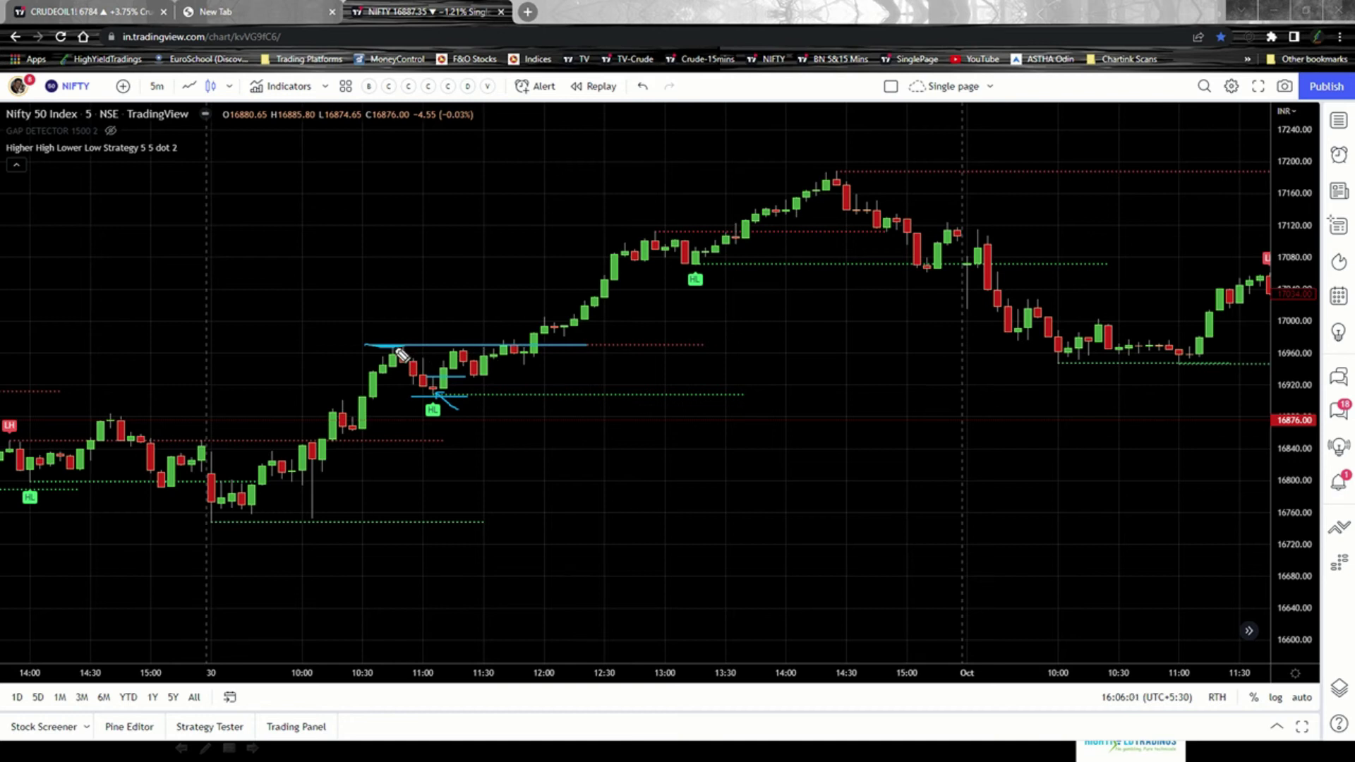
pyautogui.moveTo(390, 322)
pyautogui.mouseDown()
pyautogui.moveTo(388, 344)
pyautogui.moveTo(396, 333)
pyautogui.mouseUp()
pyautogui.press('Escape')
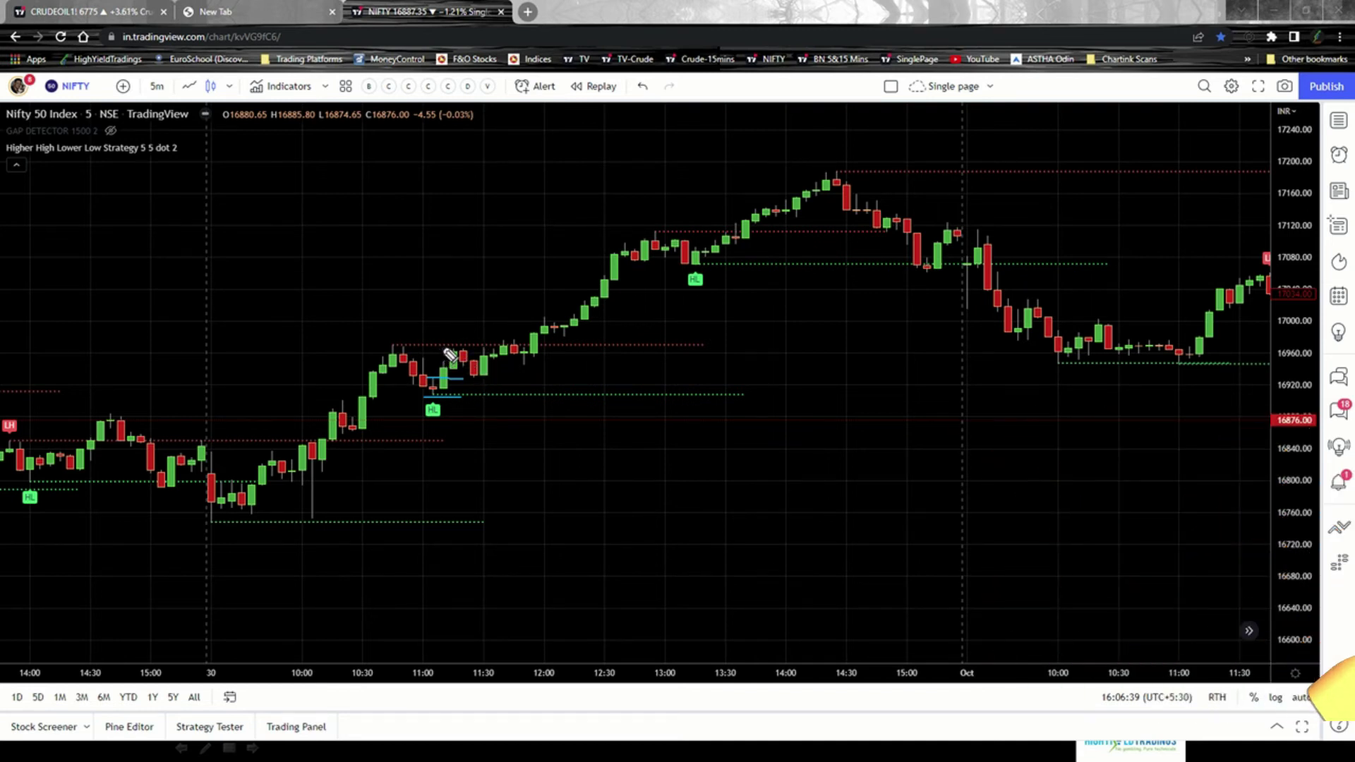
# - Brush a horizontal line across the swing high level
pyautogui.moveTo(387, 351); pyautogui.dragTo(563, 351)
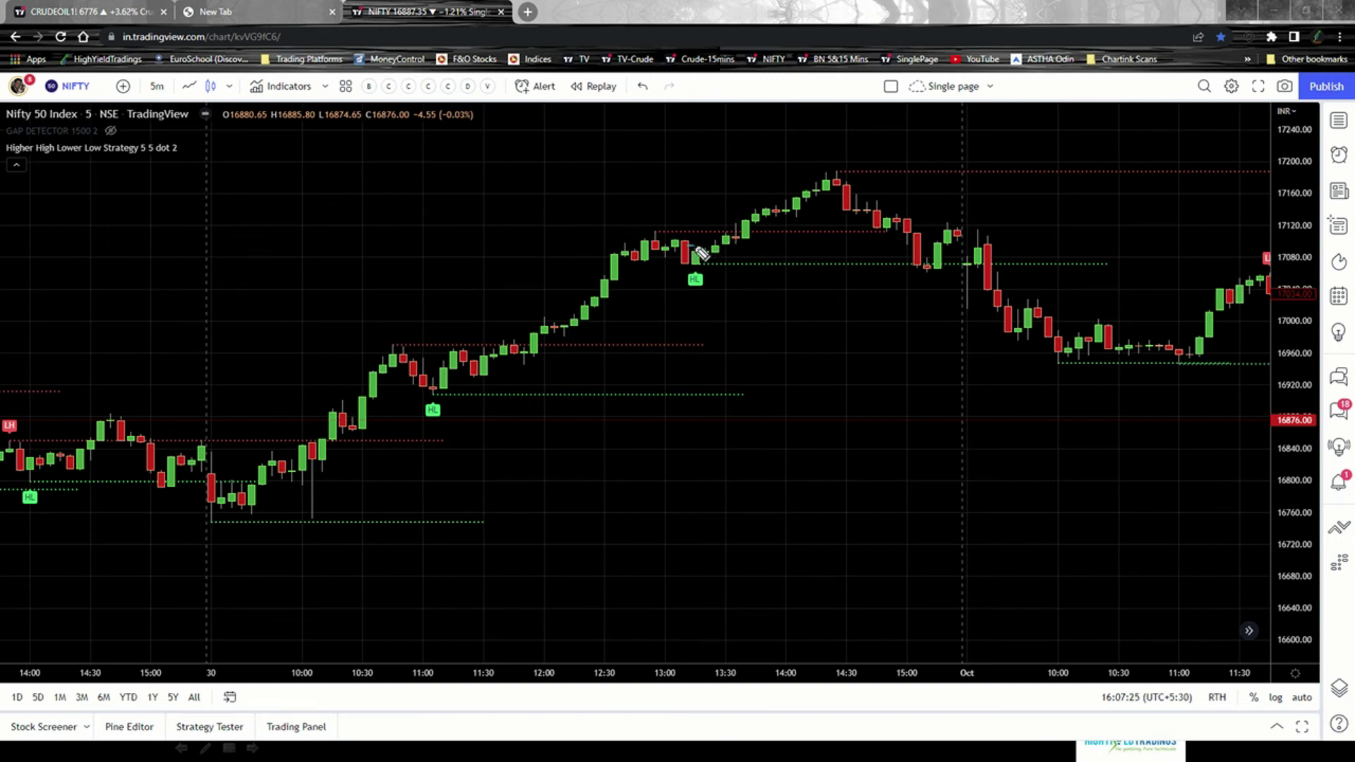
pyautogui.moveTo(708, 247); pyautogui.dragTo(764, 249)
pyautogui.moveTo(671, 268); pyautogui.dragTo(770, 269)
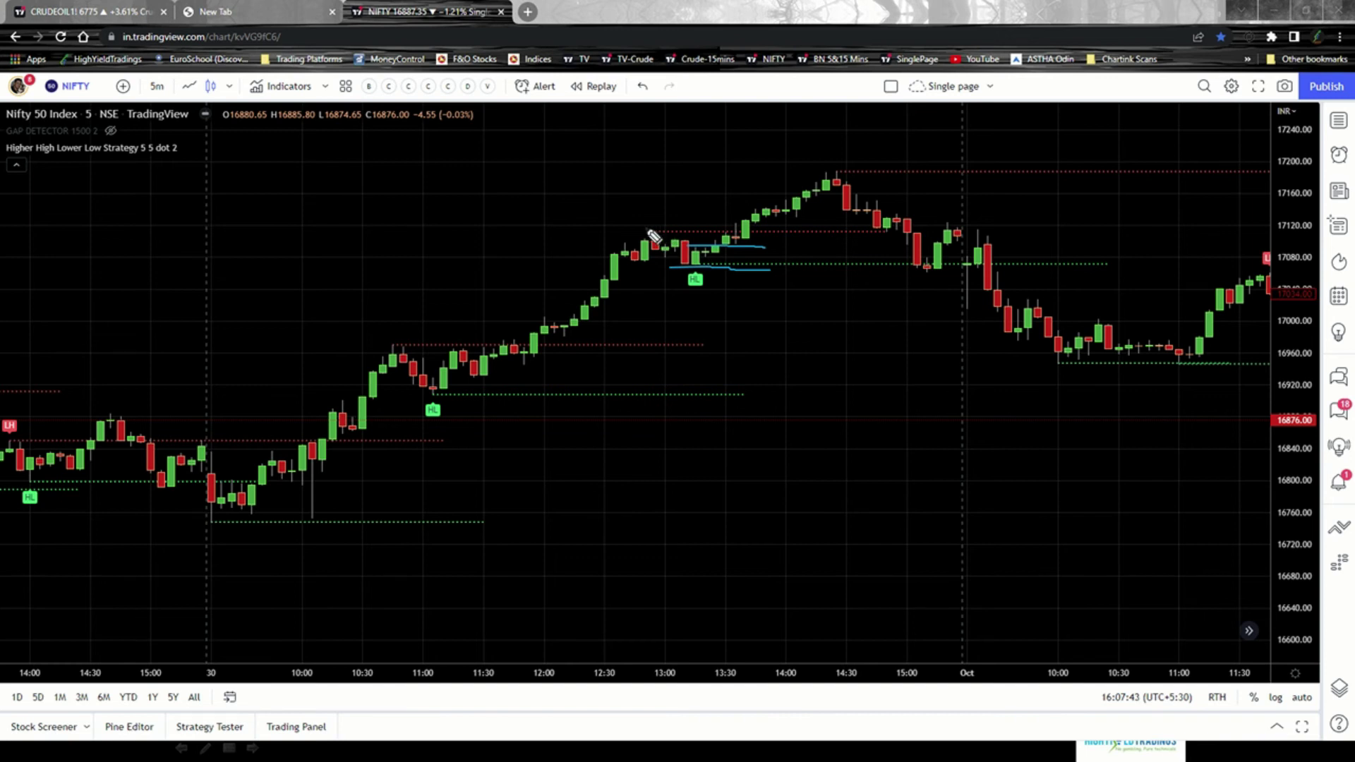
pyautogui.moveTo(647, 228); pyautogui.dragTo(817, 229)
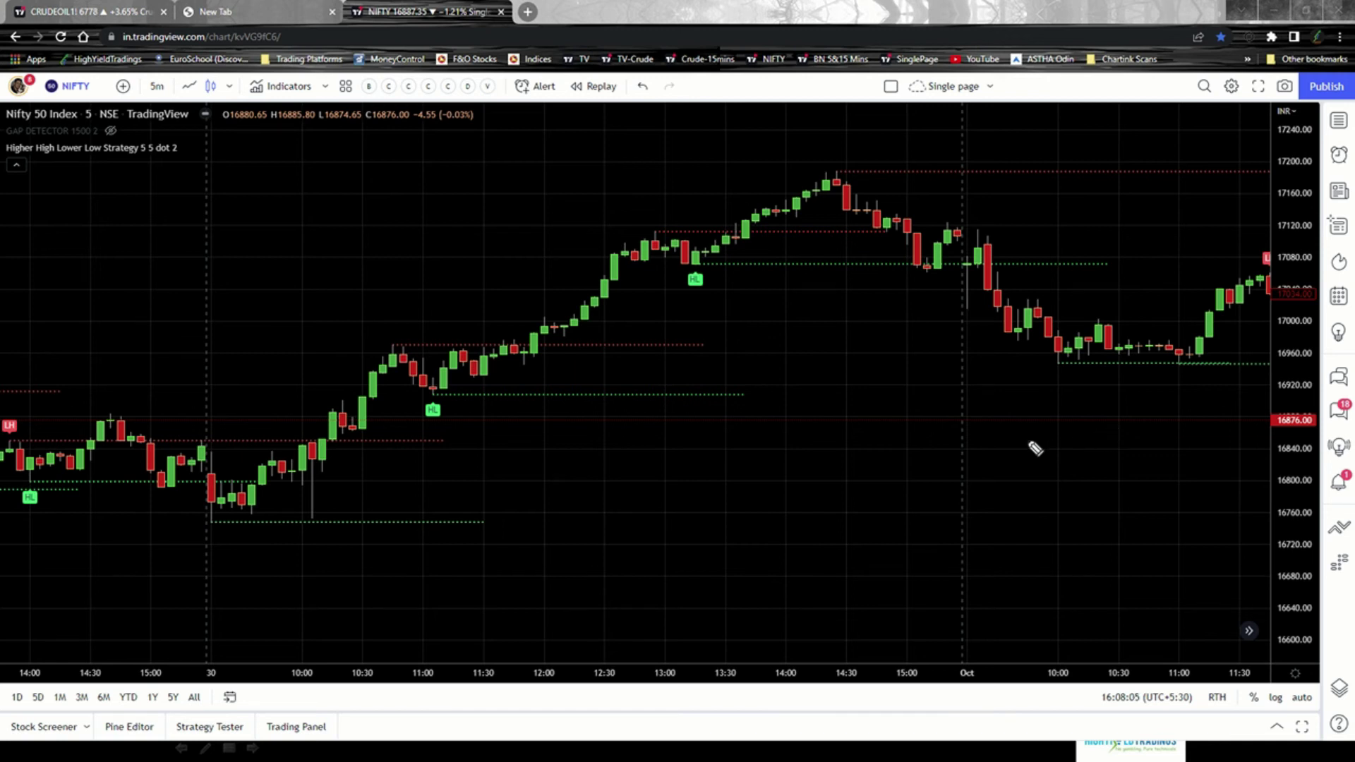
pyautogui.moveTo(429, 423); pyautogui.dragTo(448, 417)
pyautogui.moveTo(701, 299); pyautogui.dragTo(714, 289)
pyautogui.press('Escape')
pyautogui.moveTo(1137, 441); pyautogui.dragTo(538, 462)
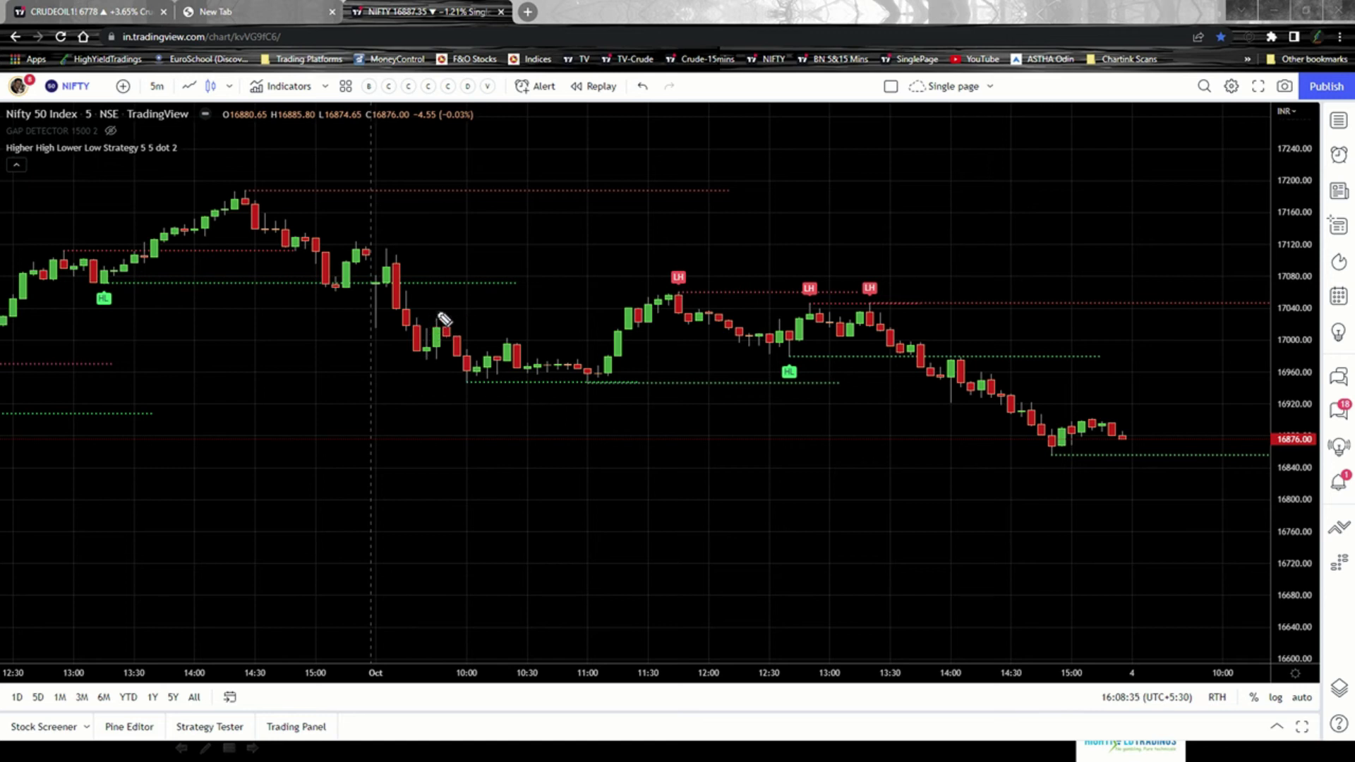
pyautogui.moveTo(428, 315); pyautogui.dragTo(456, 315)
pyautogui.moveTo(414, 357); pyautogui.dragTo(477, 381)
pyautogui.moveTo(497, 336); pyautogui.dragTo(523, 336)
pyautogui.moveTo(607, 390); pyautogui.dragTo(588, 389)
# - Check-mark the first and second LH labels and brush level lines near the first LH and pullback candles
pyautogui.moveTo(682, 266); pyautogui.dragTo(714, 242)
pyautogui.moveTo(714, 321)
pyautogui.mouseDown()
pyautogui.moveTo(761, 322)
pyautogui.moveTo(749, 317)
pyautogui.mouseUp()
pyautogui.moveTo(664, 295); pyautogui.dragTo(734, 295)
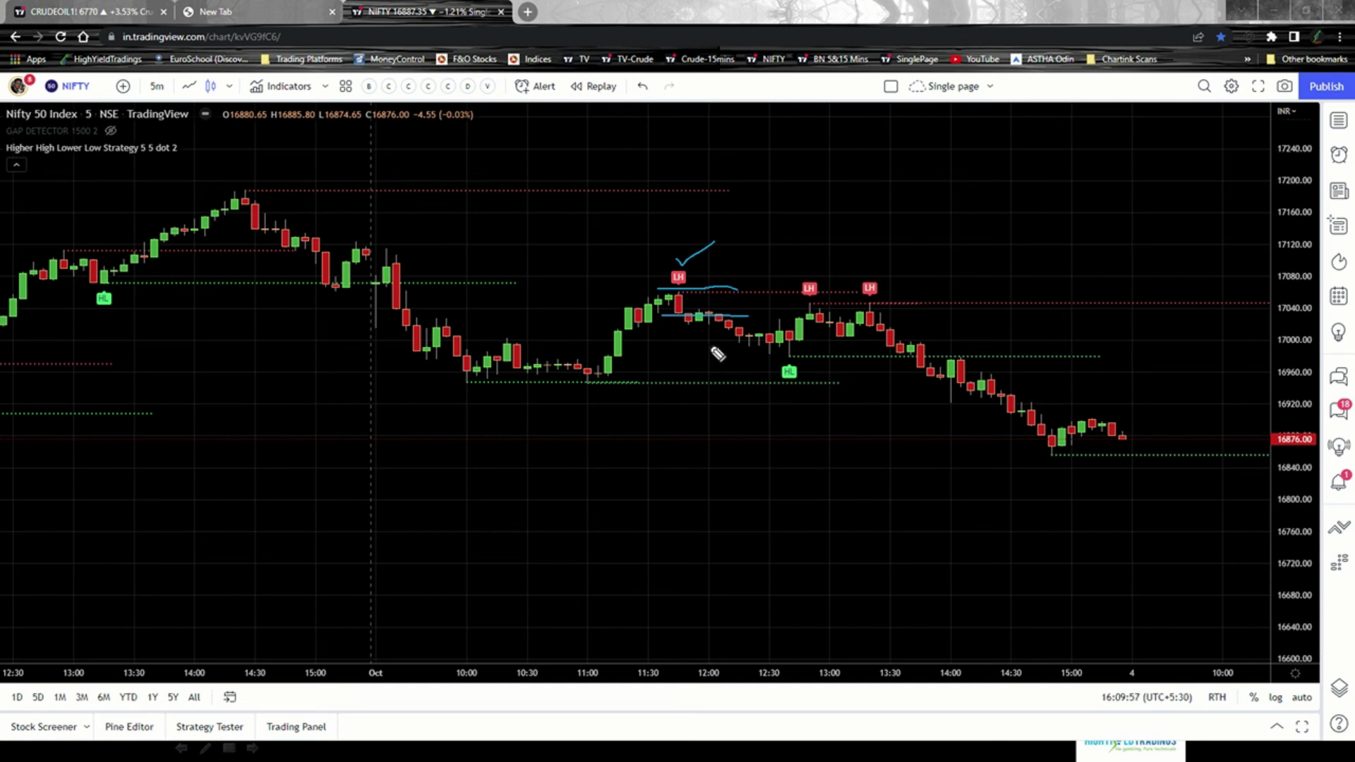
pyautogui.moveTo(716, 348); pyautogui.dragTo(796, 347)
pyautogui.moveTo(803, 270); pyautogui.dragTo(820, 260)
# - Brush strokes linking the first and second LH and marking the 12:50–13:05 and 13:15–13:45 candle levels
pyautogui.moveTo(673, 302); pyautogui.dragTo(835, 315)
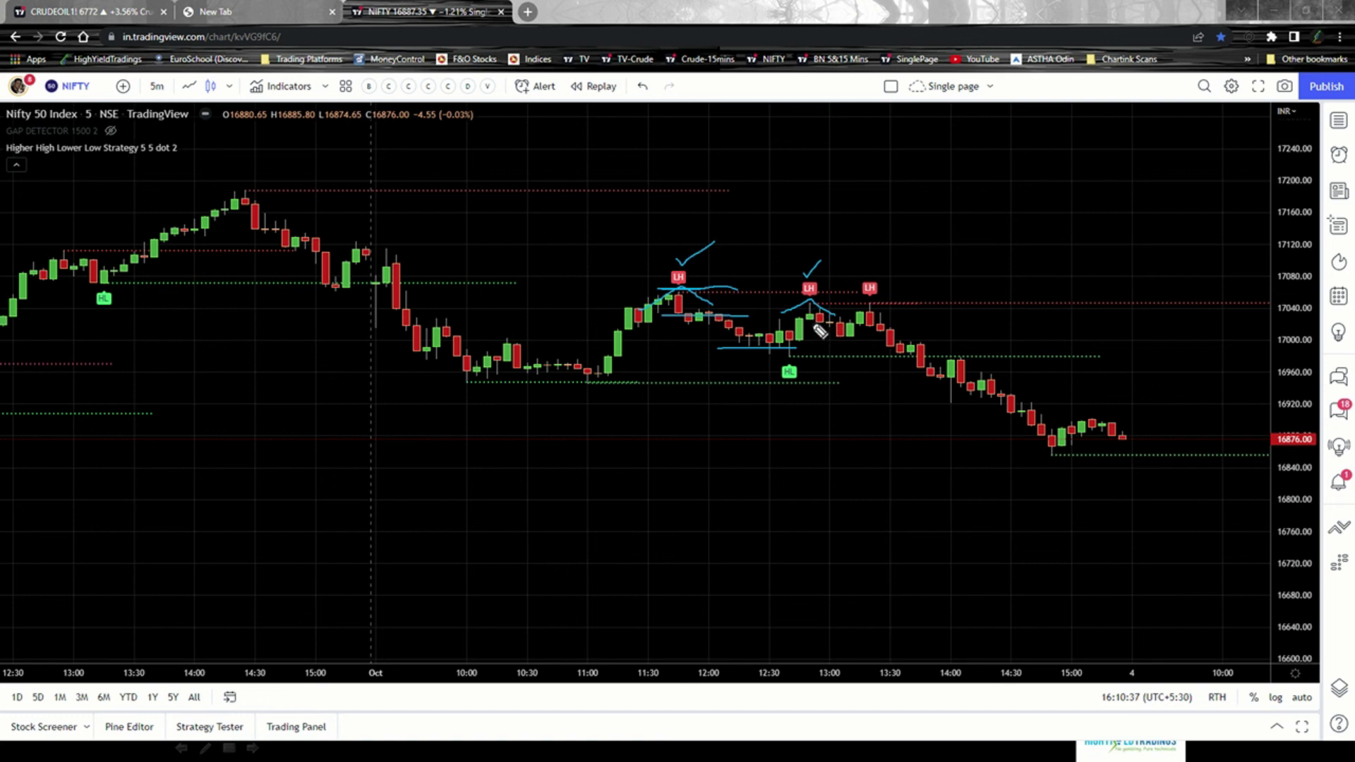
pyautogui.moveTo(813, 326)
pyautogui.mouseDown()
pyautogui.moveTo(854, 326)
pyautogui.moveTo(808, 326)
pyautogui.moveTo(831, 326)
pyautogui.moveTo(833, 297)
pyautogui.mouseUp()
pyautogui.moveTo(877, 352)
pyautogui.mouseDown()
pyautogui.moveTo(864, 352)
pyautogui.moveTo(949, 352)
pyautogui.moveTo(866, 355)
pyautogui.mouseUp()
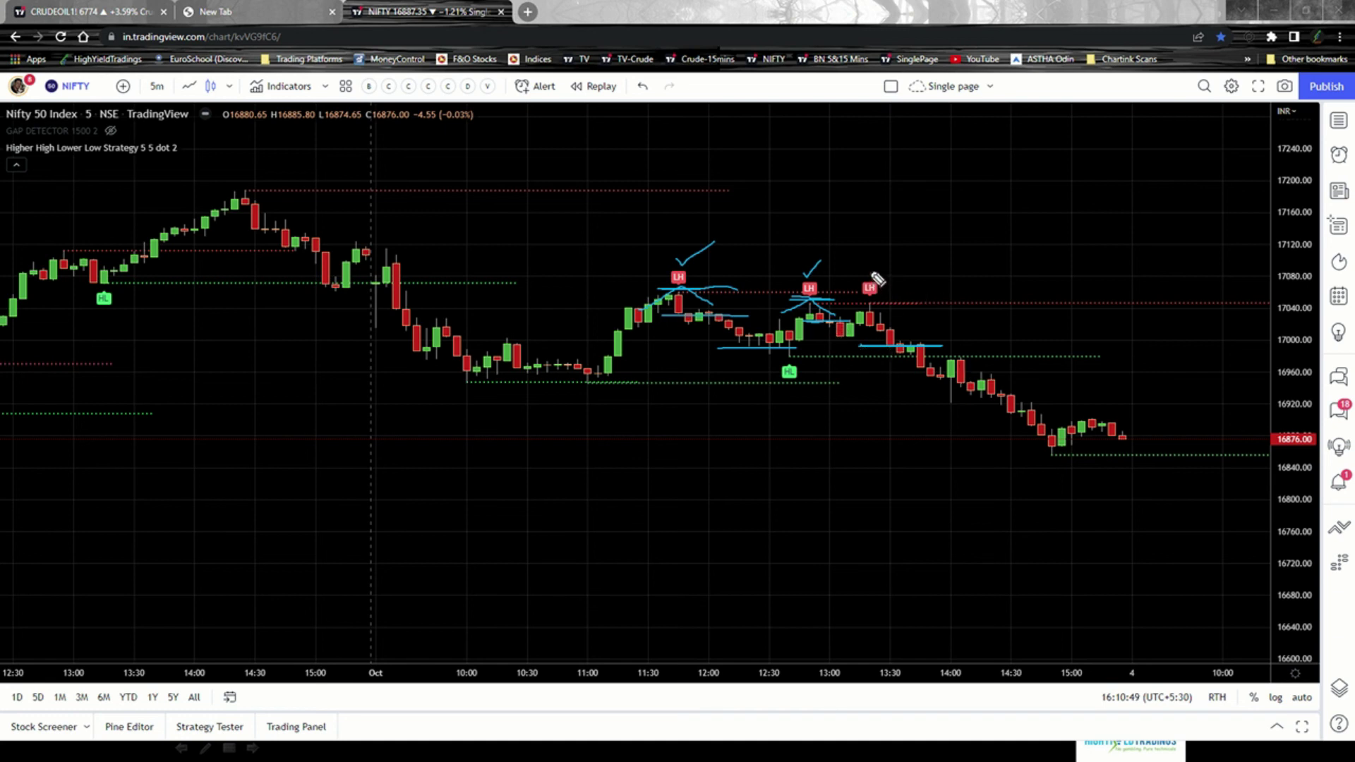
# - Tick the third LH label and brush its nearby level lines, then erase all hand-drawn strokes
pyautogui.moveTo(870, 267); pyautogui.dragTo(900, 259)
pyautogui.moveTo(851, 309); pyautogui.dragTo(893, 311)
pyautogui.moveTo(875, 327); pyautogui.dragTo(924, 326)
pyautogui.moveTo(889, 300); pyautogui.dragTo(918, 301)
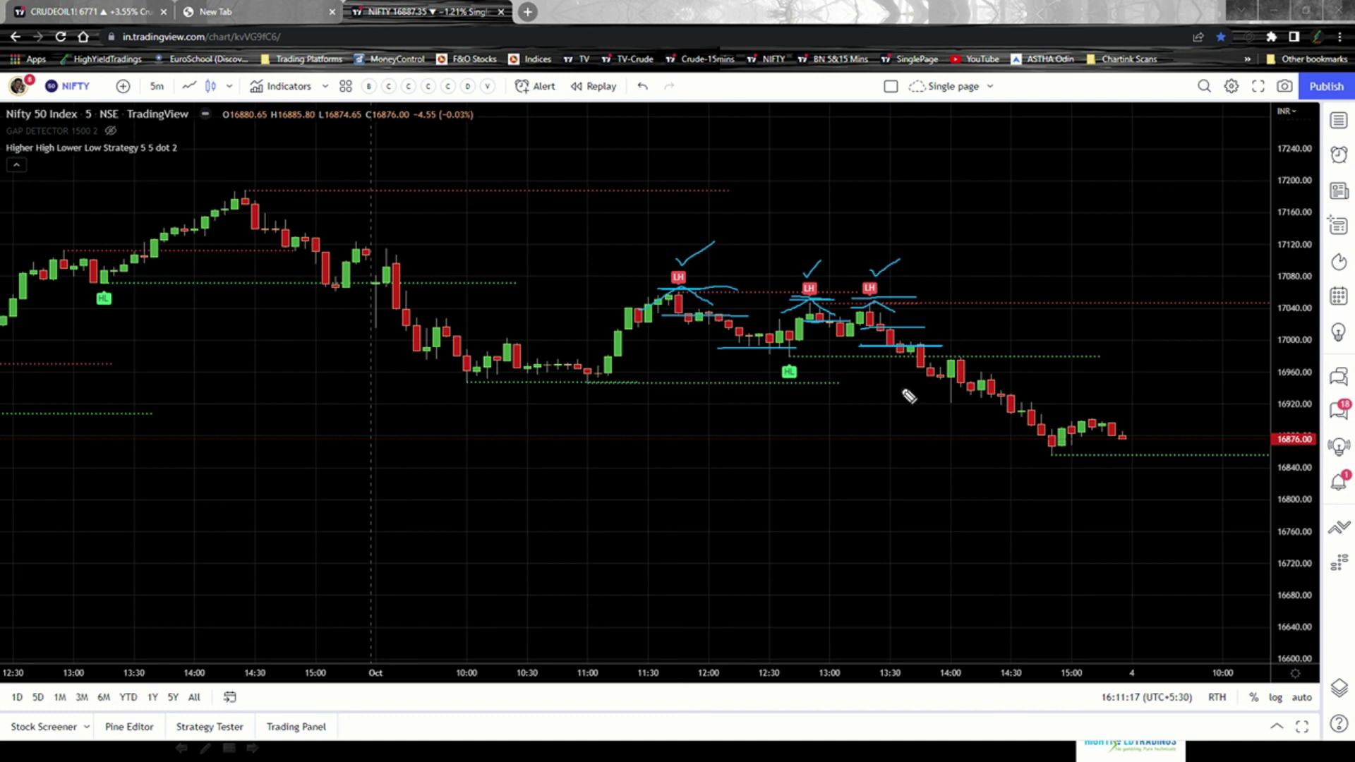
pyautogui.moveTo(885, 361); pyautogui.dragTo(968, 361)
pyautogui.press('Escape')
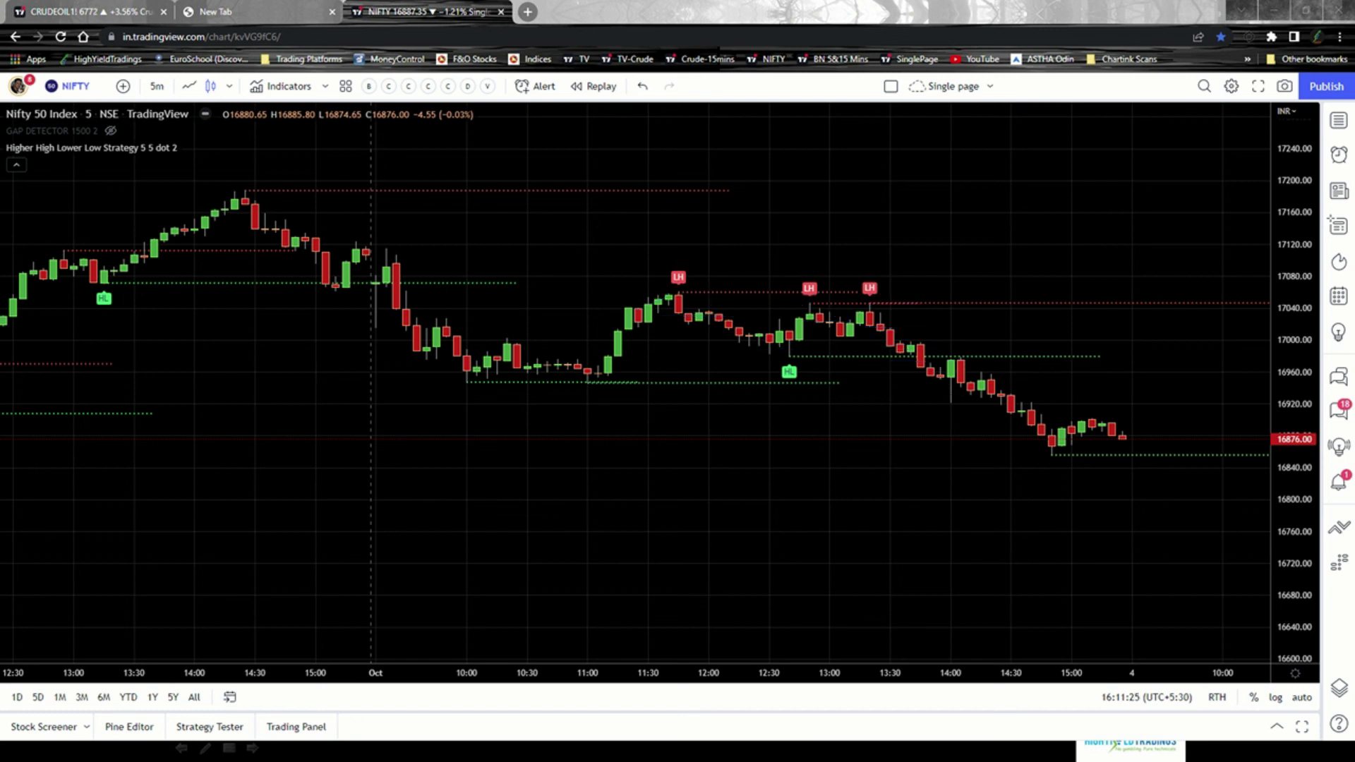